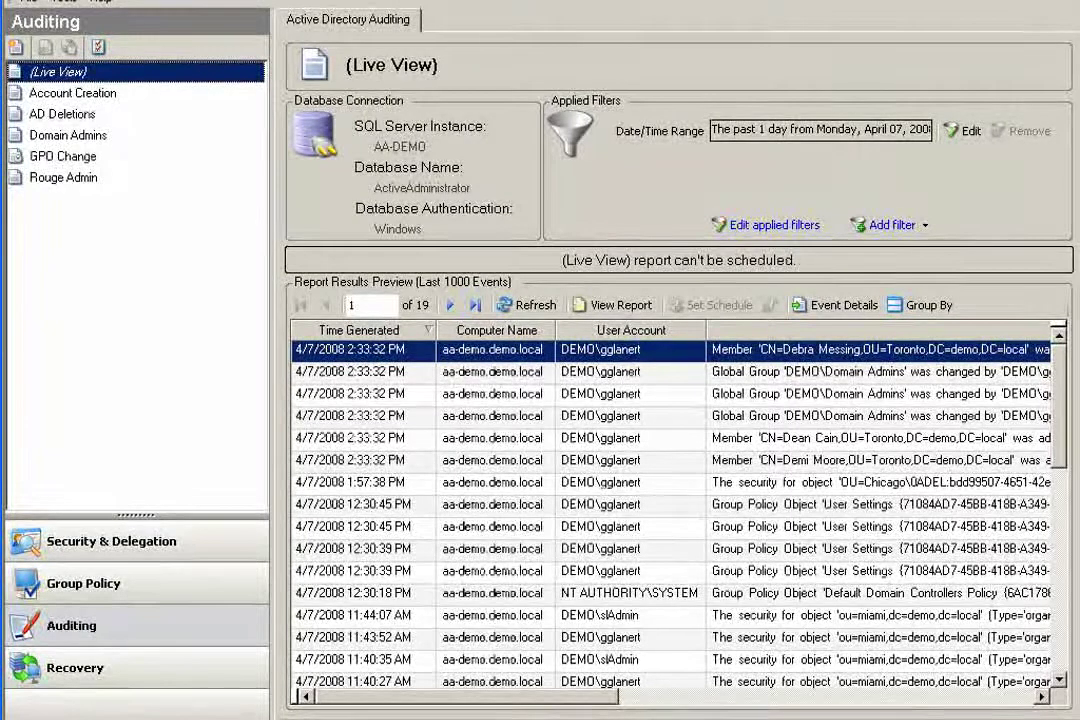
- Create a new report named 'Group Mem Change' from the navigation pane
{"action": "right_click", "coordinate": [75, 216]}
{"action": "left_click", "coordinate": [140, 227]}
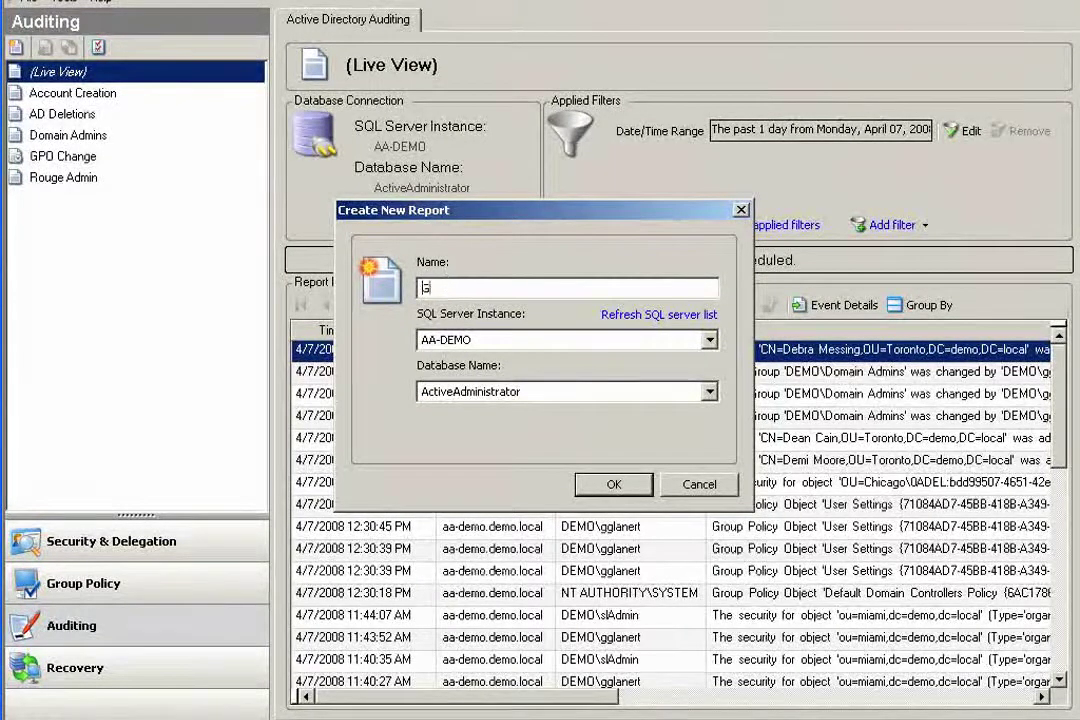
{"action": "type", "text": "roup M"}
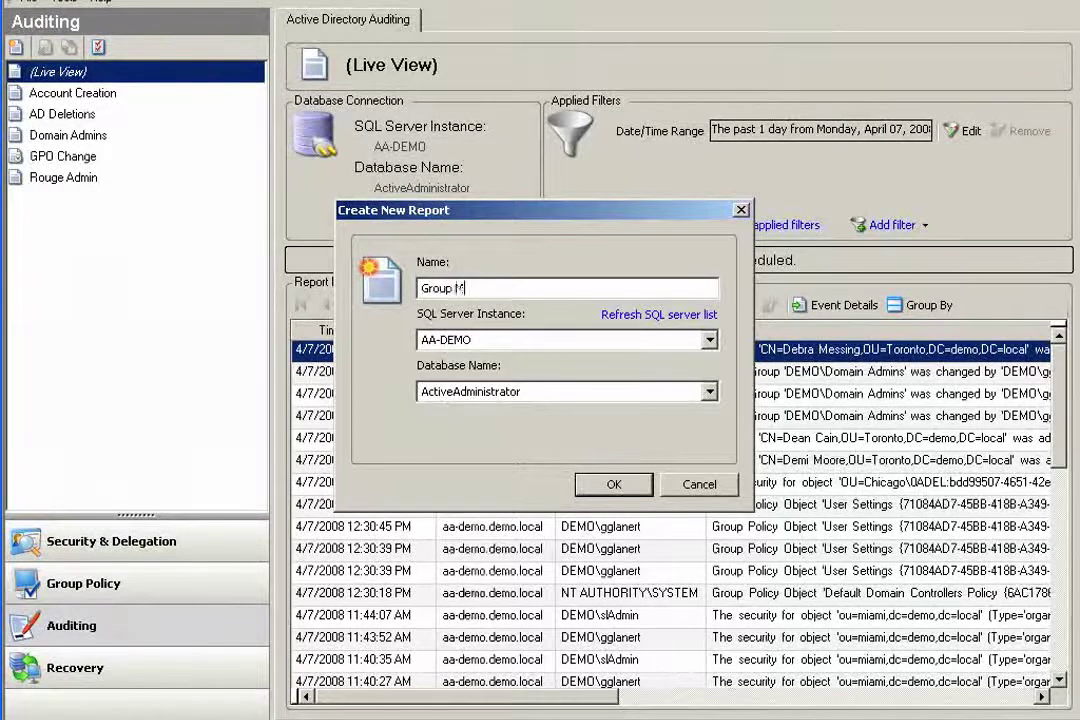
{"action": "type", "text": "em Chan"}
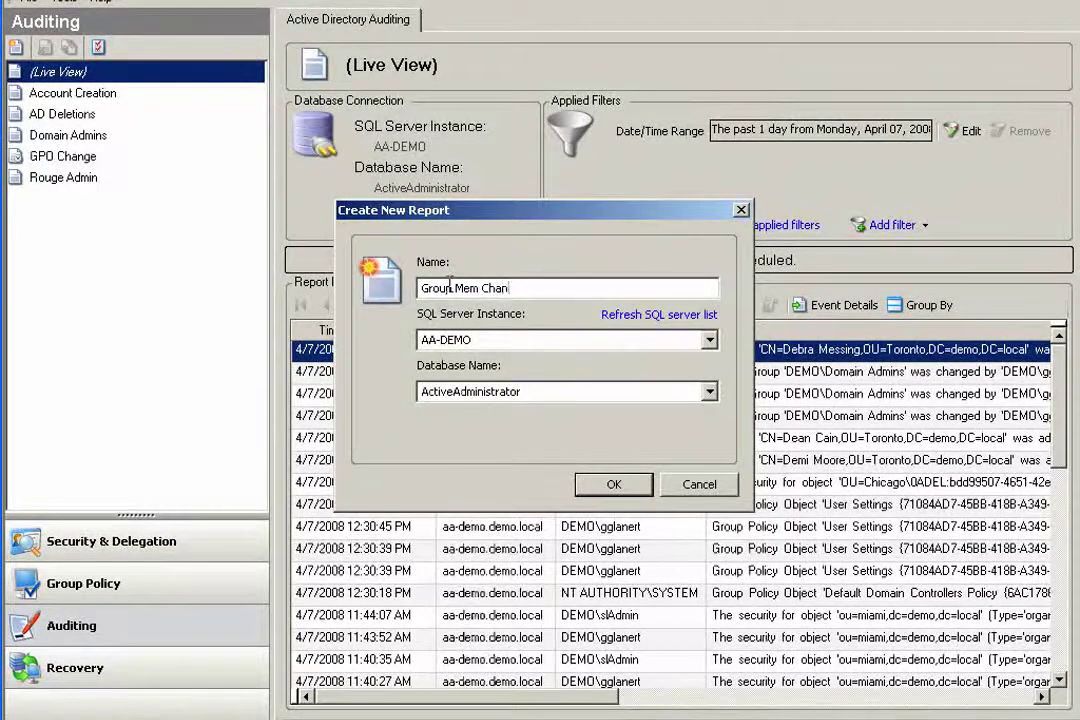
{"action": "type", "text": "ge"}
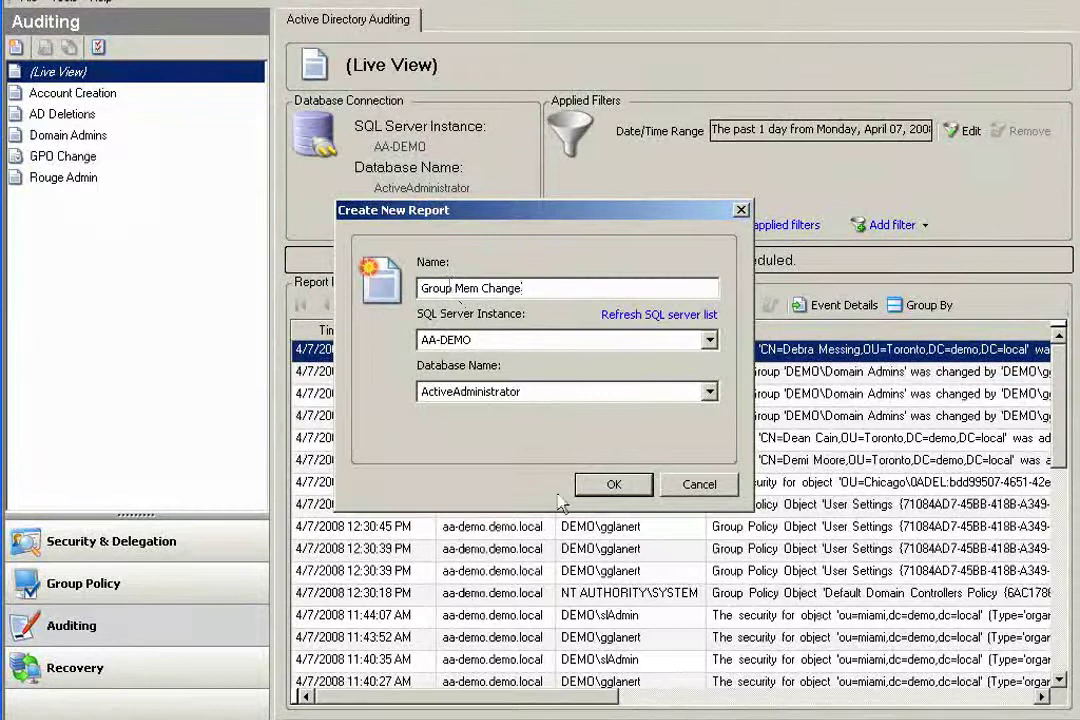
{"action": "left_click", "coordinate": [617, 487]}
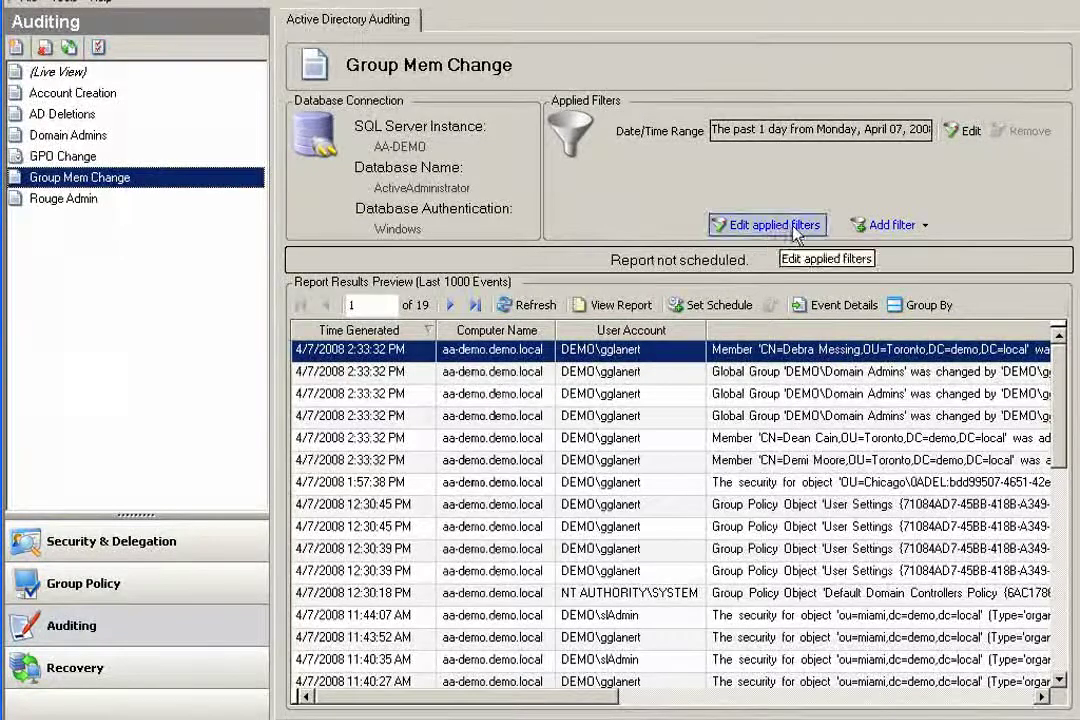
- Open the Group Mem Change filter editor and leave acting users on Include All Users
{"action": "left_click", "coordinate": [966, 131]}
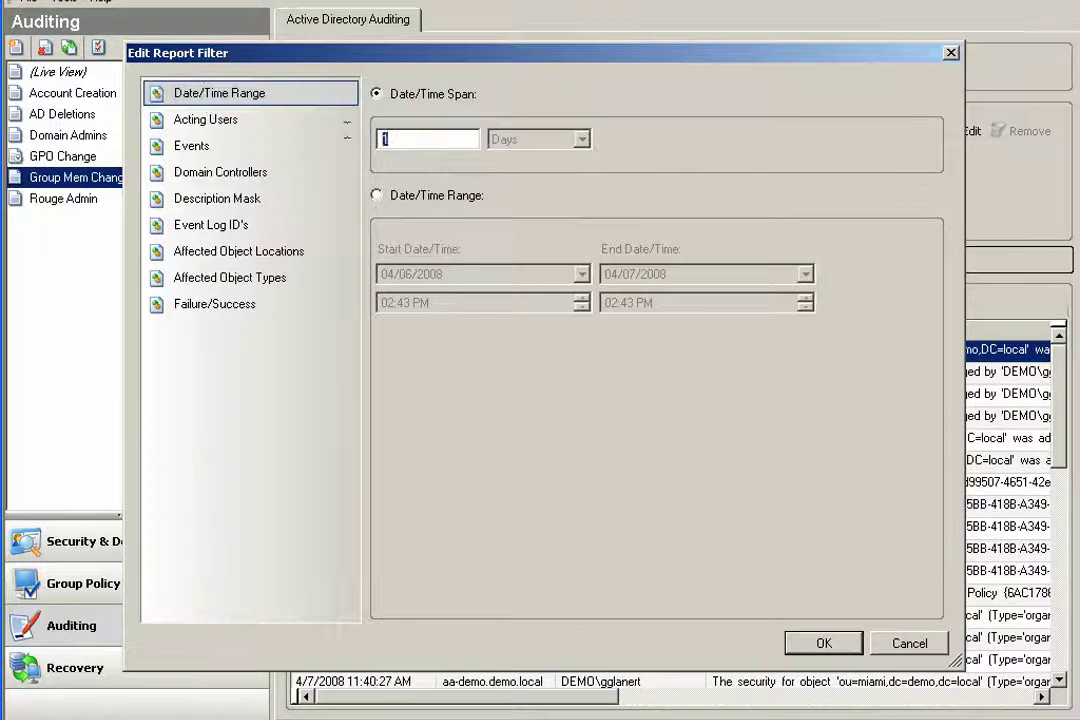
{"action": "left_click", "coordinate": [252, 121]}
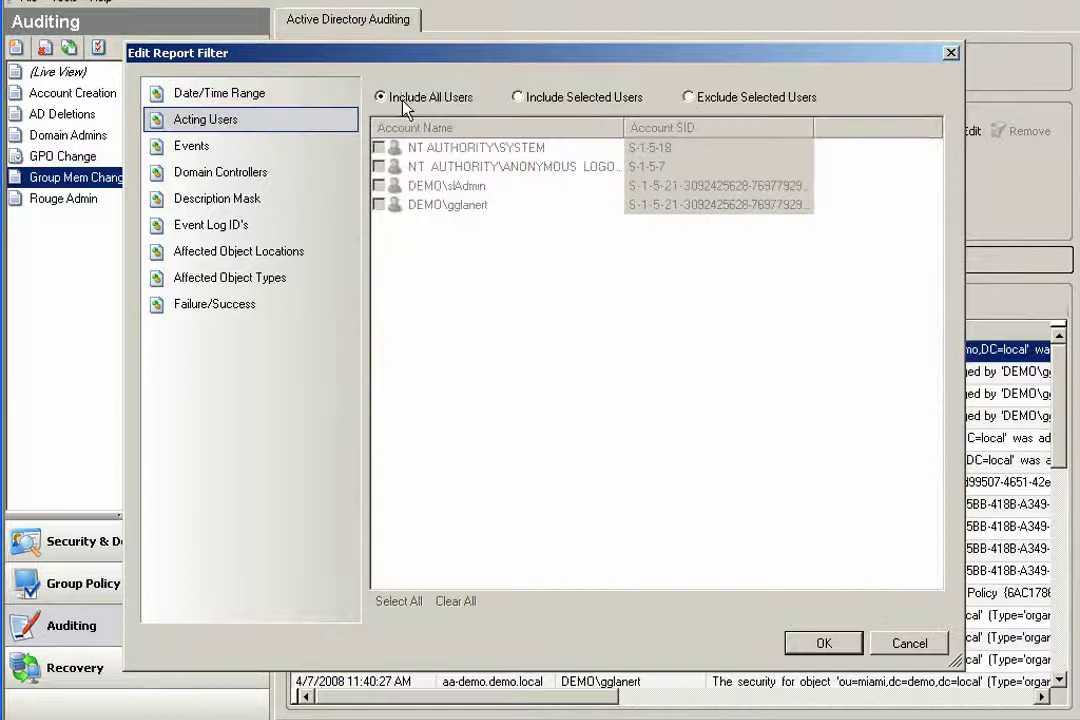
{"action": "left_click", "coordinate": [540, 98]}
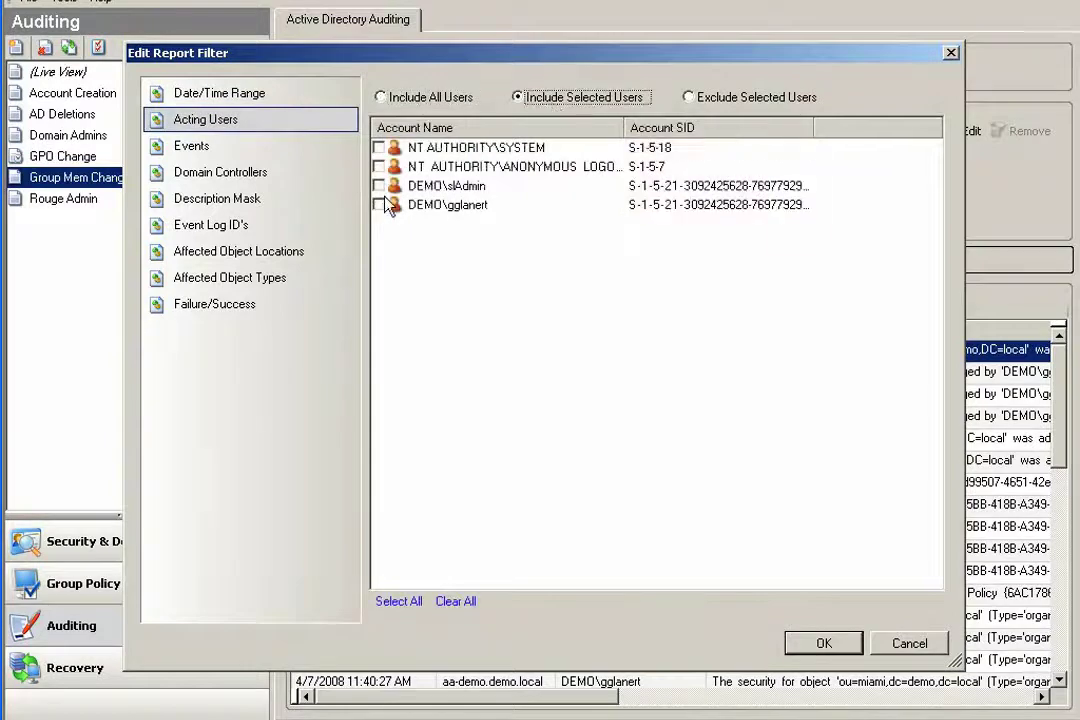
{"action": "key", "text": "Tab"}
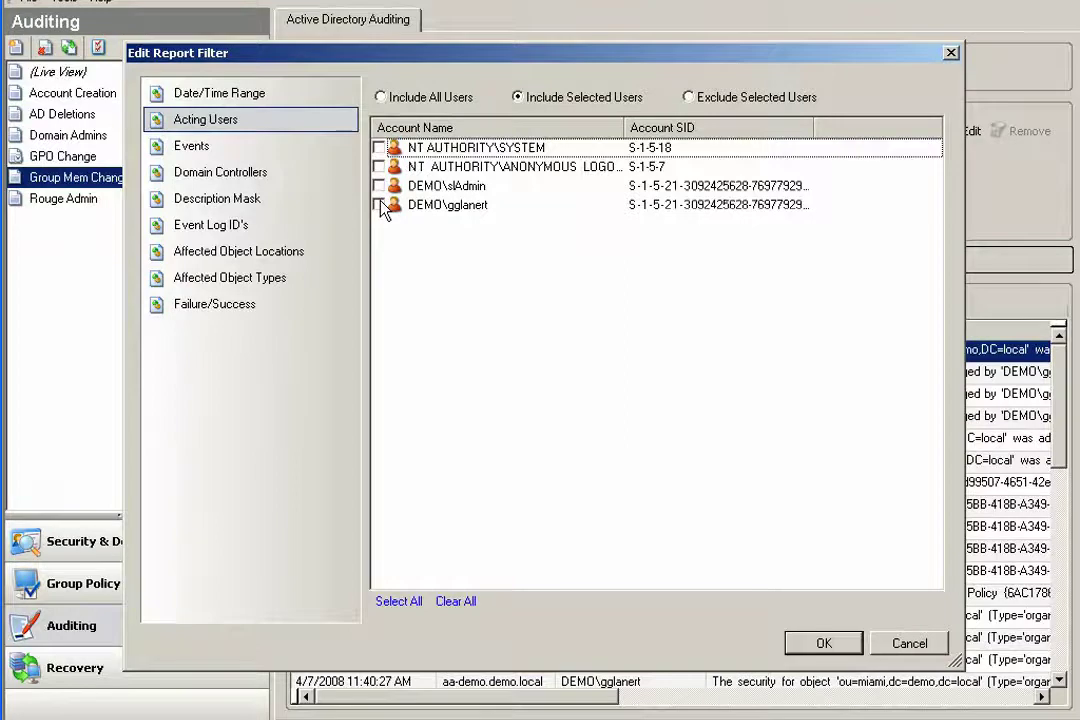
{"action": "left_click", "coordinate": [407, 101]}
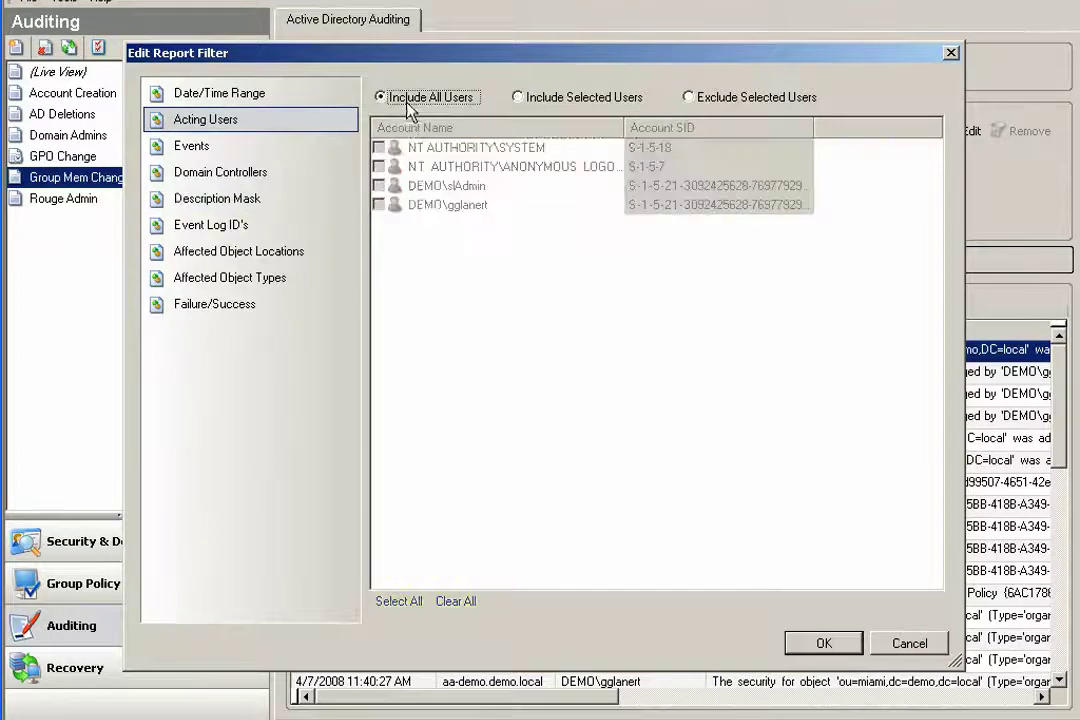
- Switch the event filter to Include Selected Events with only Member Added to Global Group ticked
{"action": "left_click", "coordinate": [183, 149]}
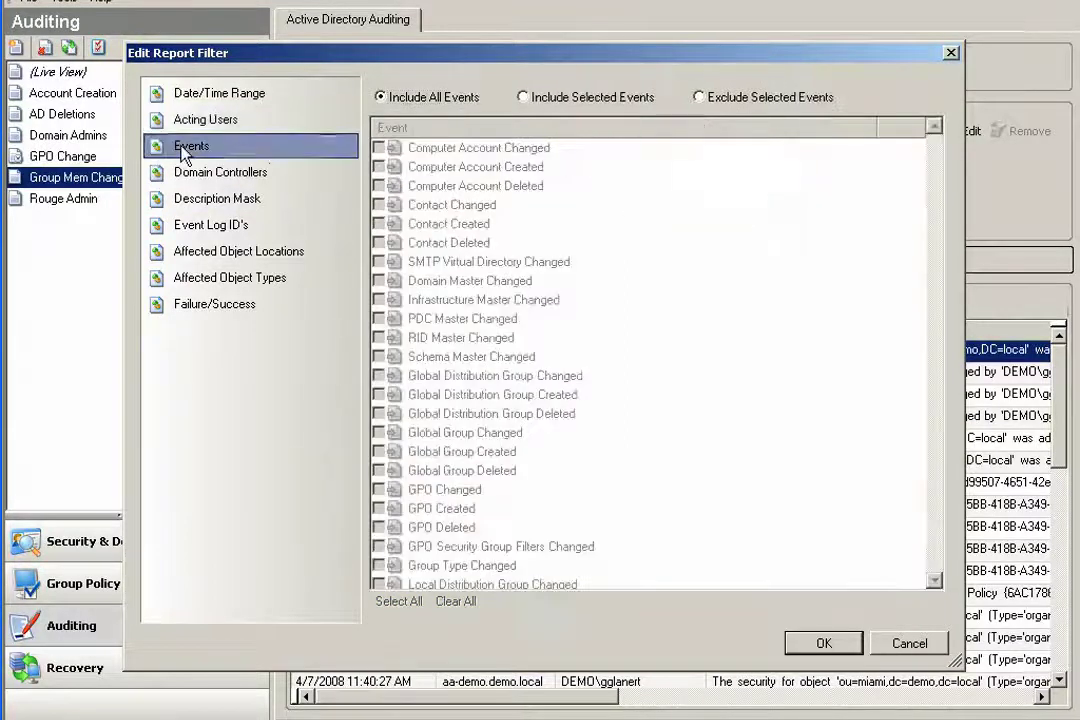
{"action": "left_click", "coordinate": [568, 98]}
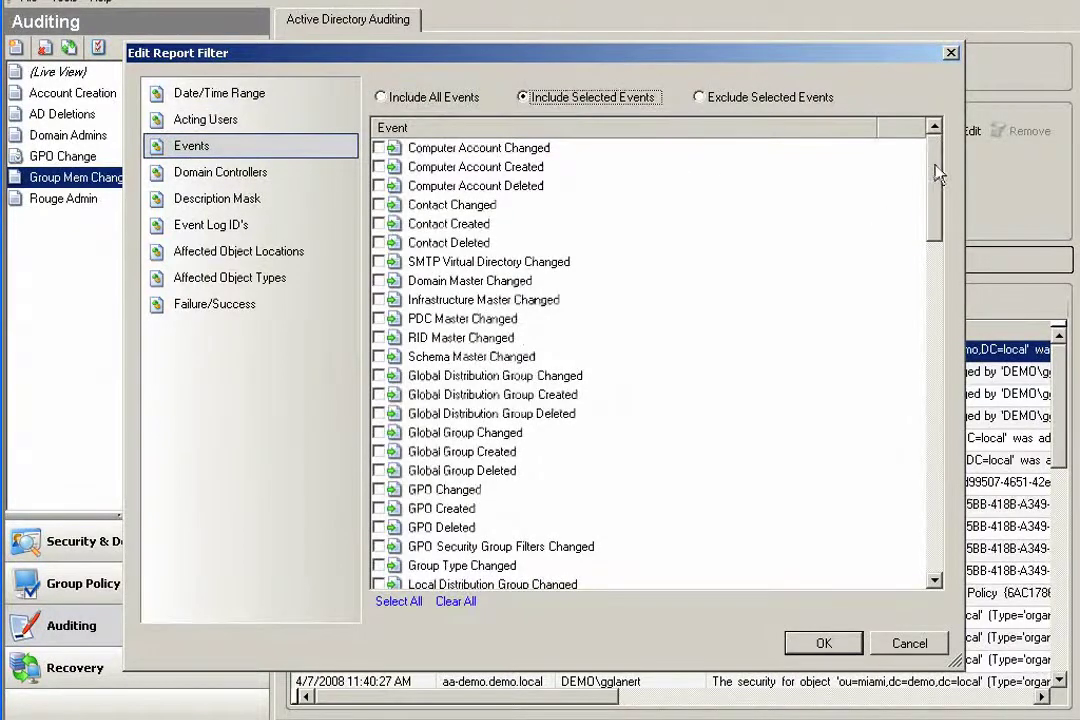
{"action": "left_click_drag", "start_coordinate": [935, 169], "coordinate": [924, 262]}
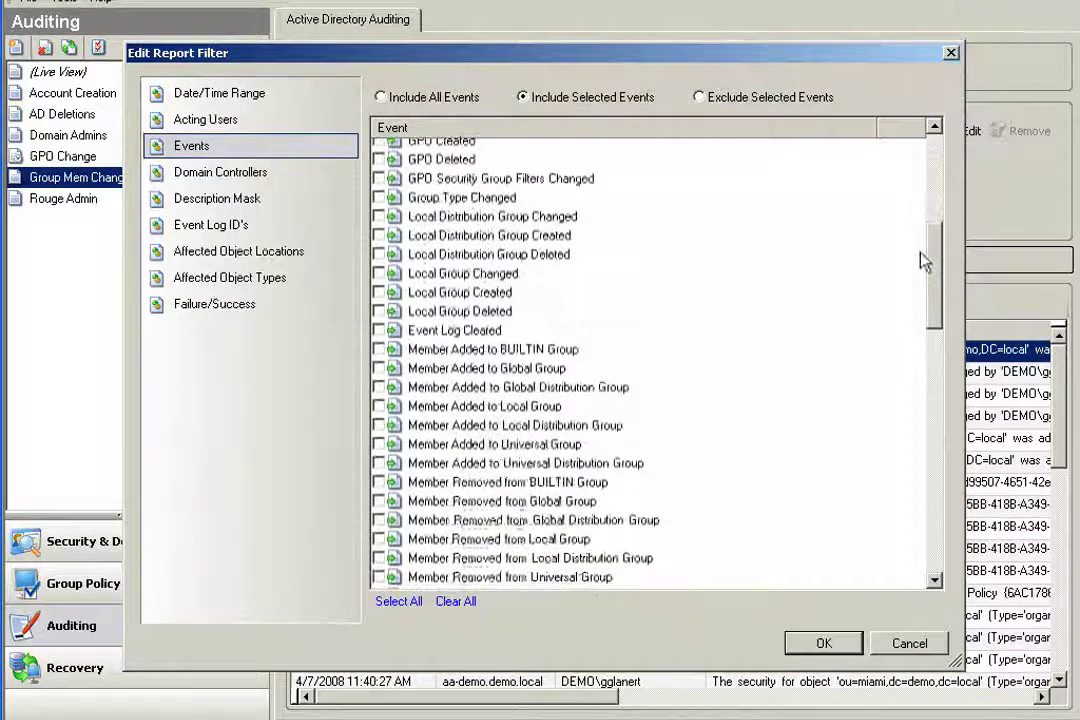
{"action": "left_click", "coordinate": [447, 372]}
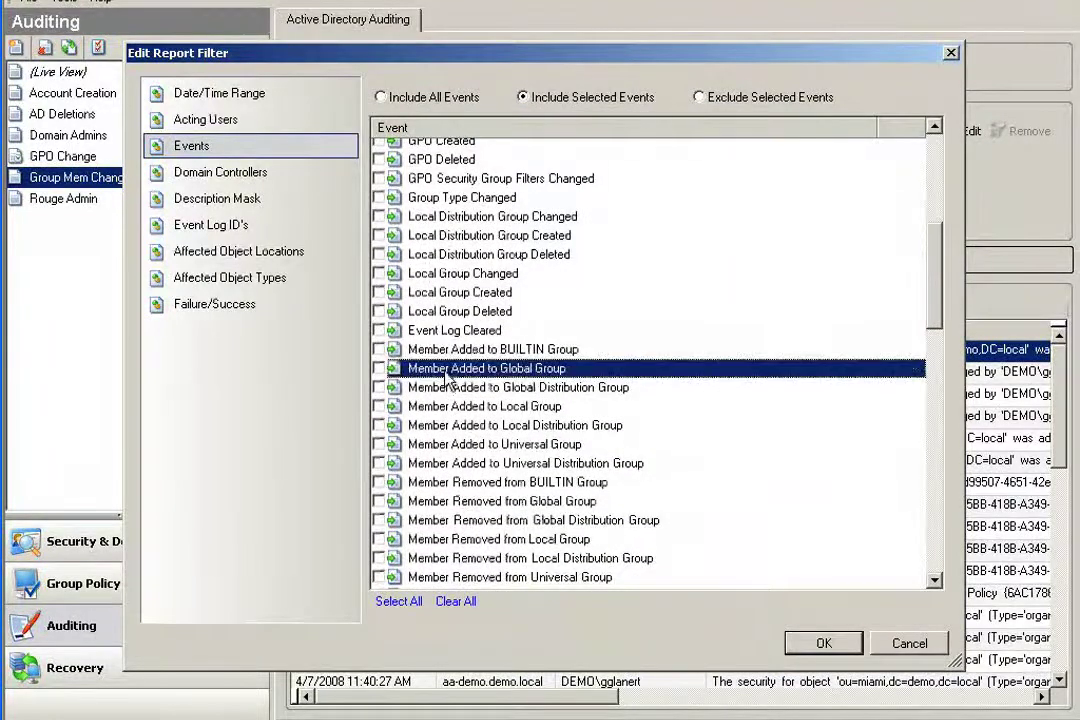
{"action": "left_click", "coordinate": [379, 368]}
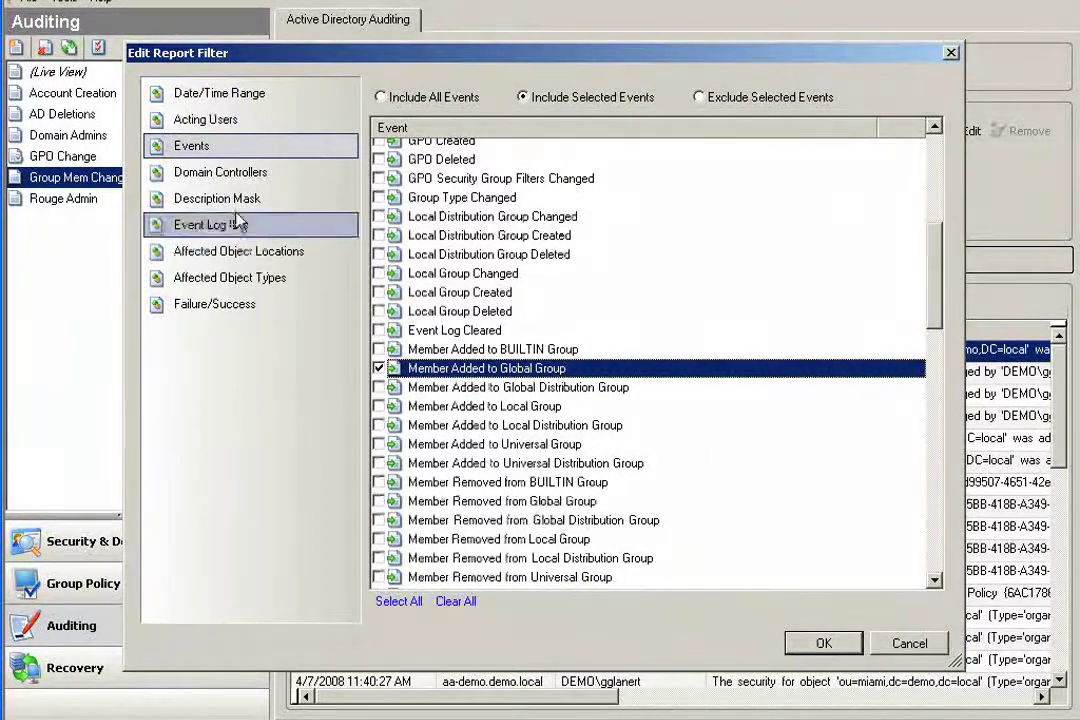
- Add a 'domain admins' description mask to the report filter
{"action": "left_click", "coordinate": [247, 175]}
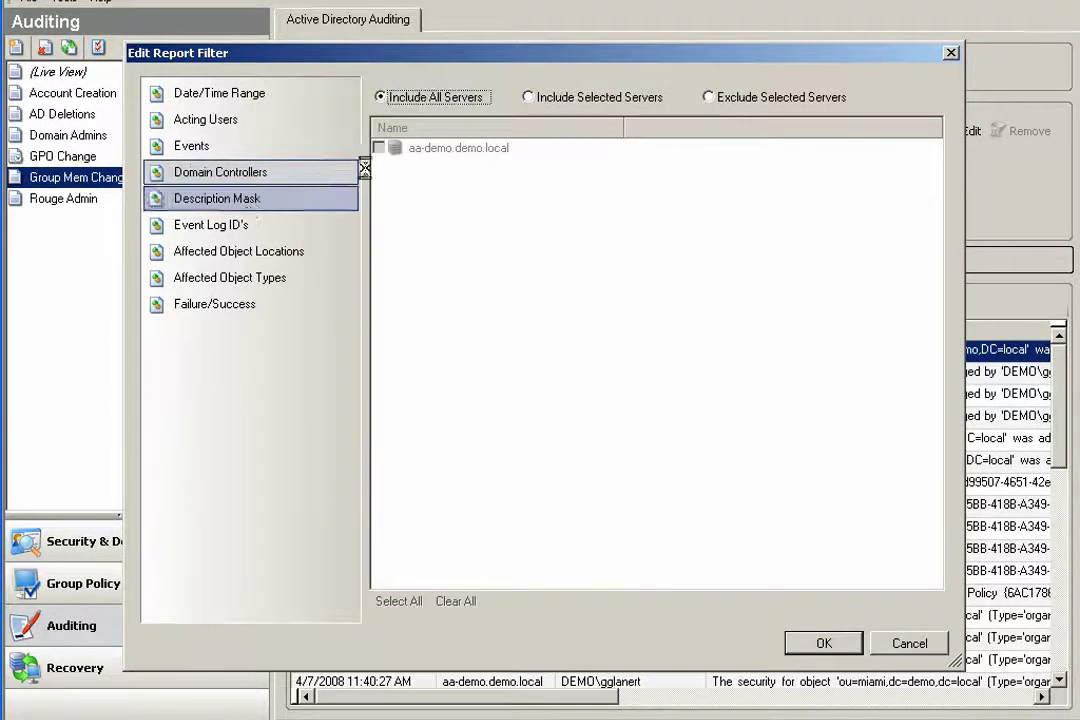
{"action": "left_click", "coordinate": [280, 198]}
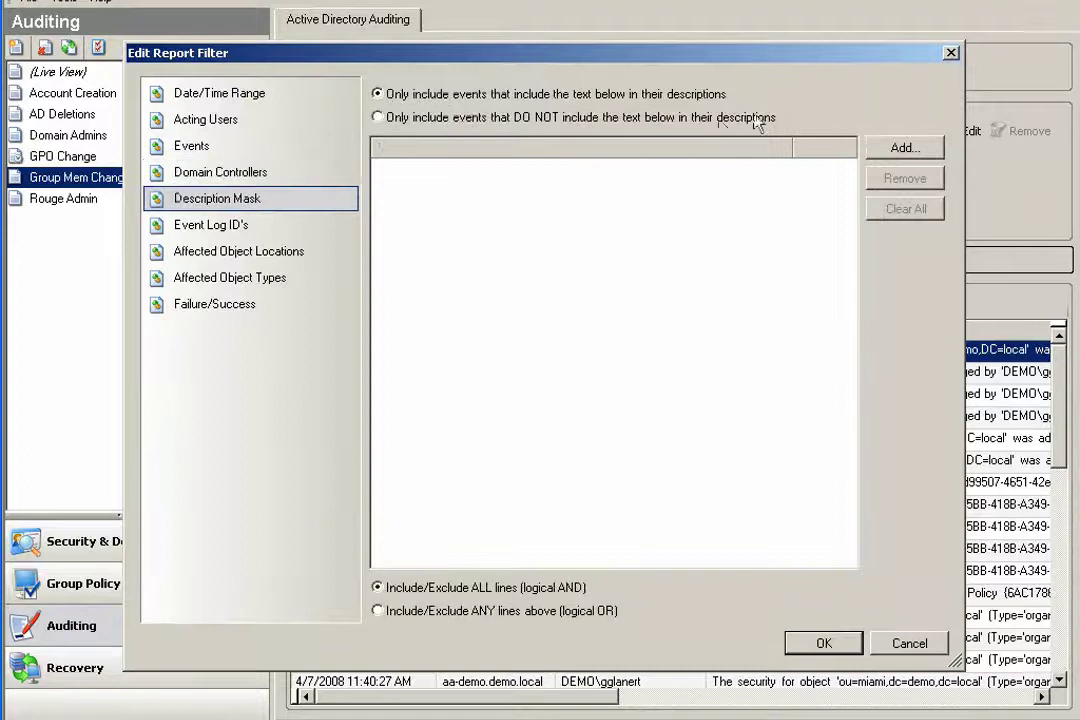
{"action": "left_click", "coordinate": [900, 148]}
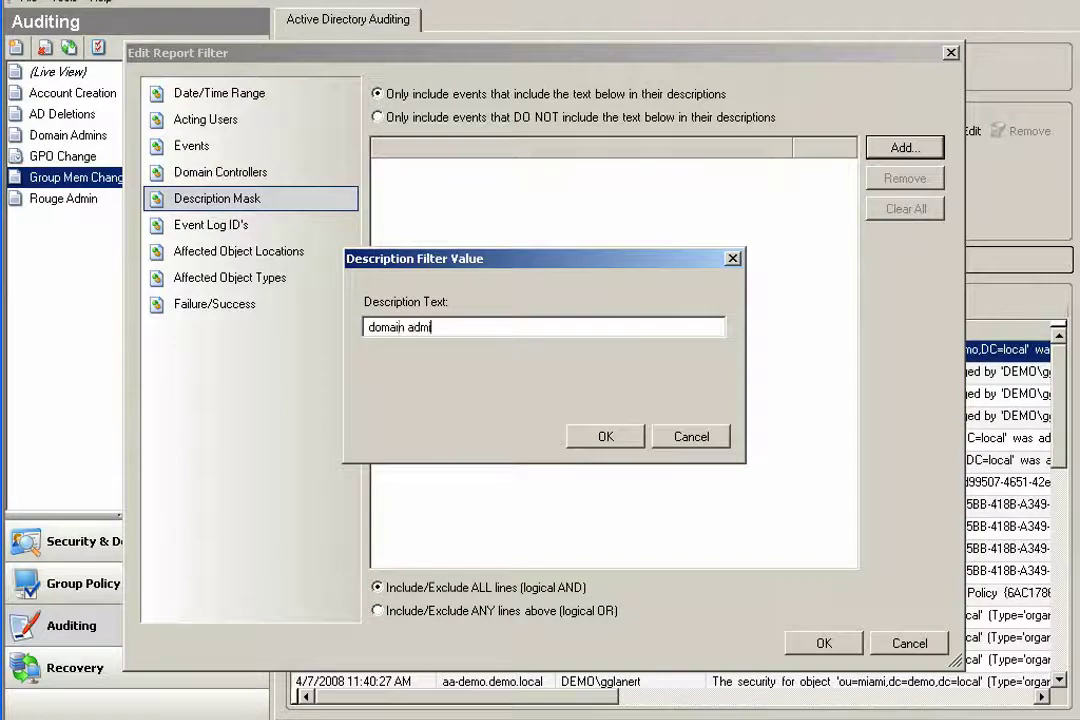
{"action": "left_click", "coordinate": [632, 436]}
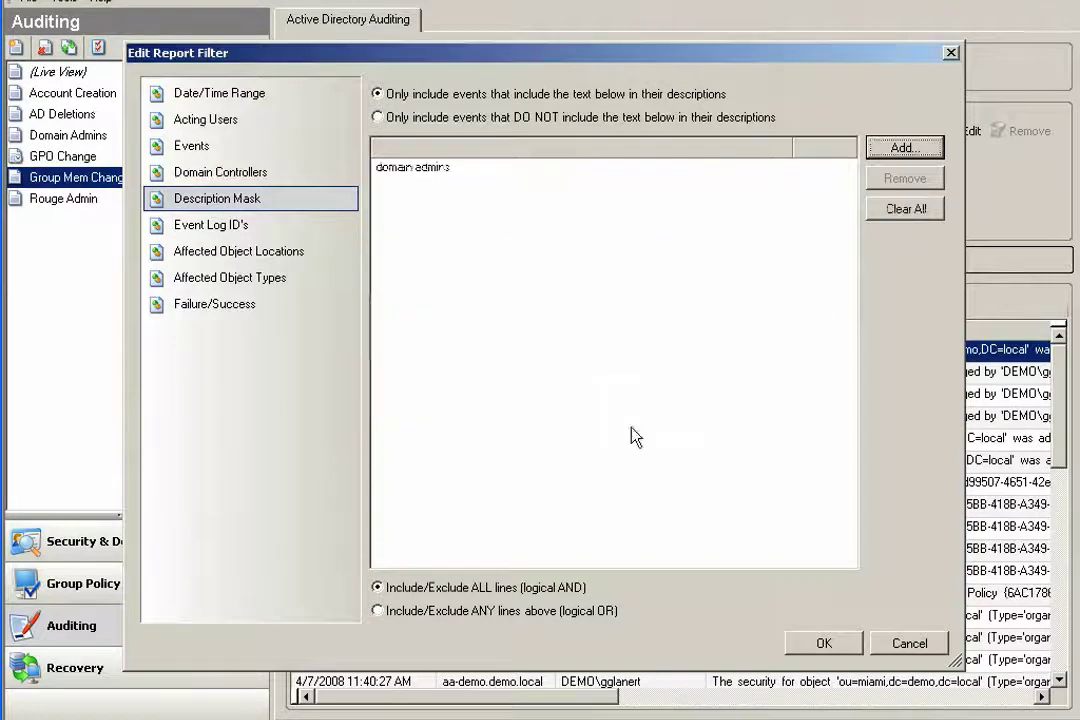
{"action": "left_click", "coordinate": [231, 228]}
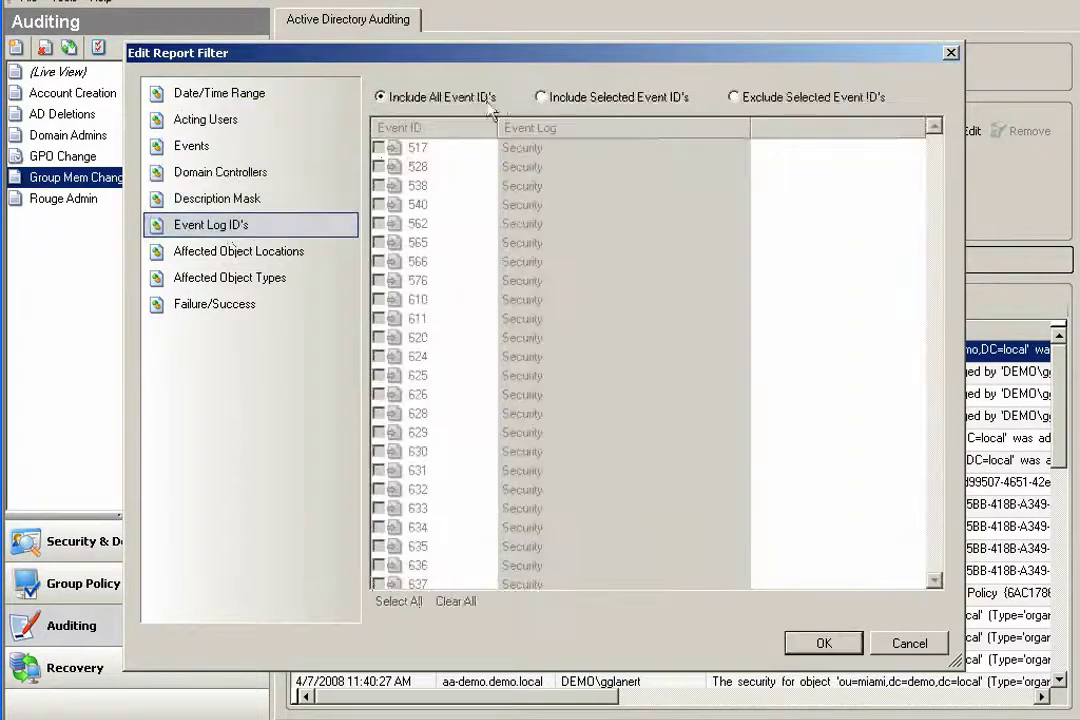
- Leave Event Log ID's on Include All and review the object, audit, date and user filters
{"action": "left_click", "coordinate": [608, 100]}
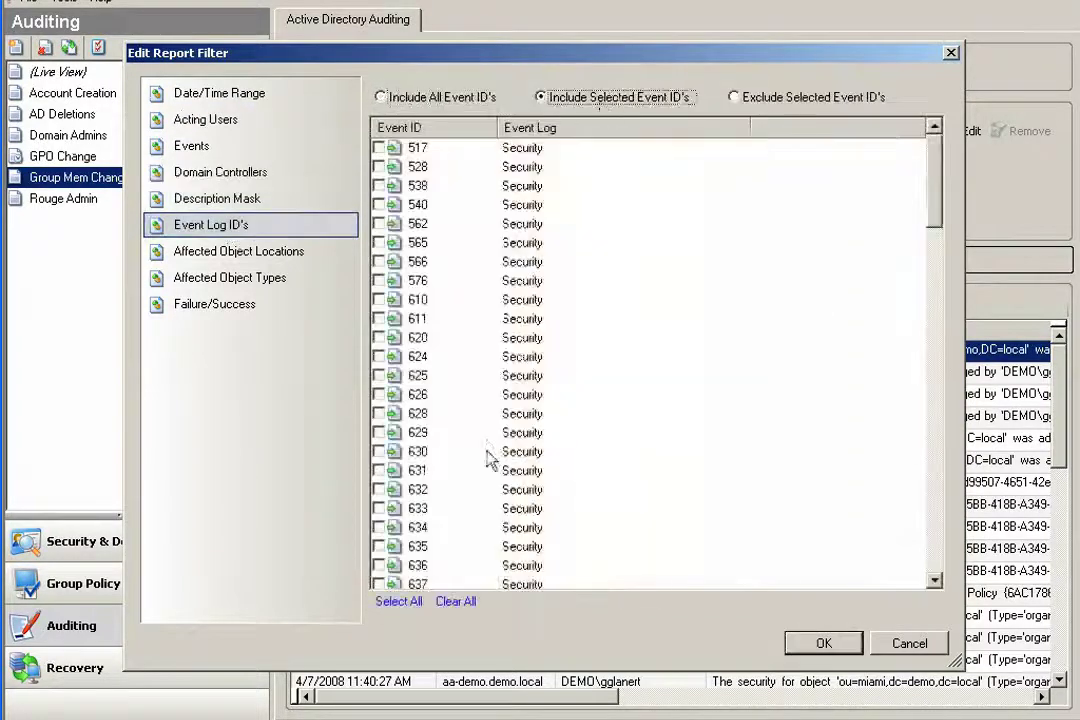
{"action": "left_click", "coordinate": [388, 97]}
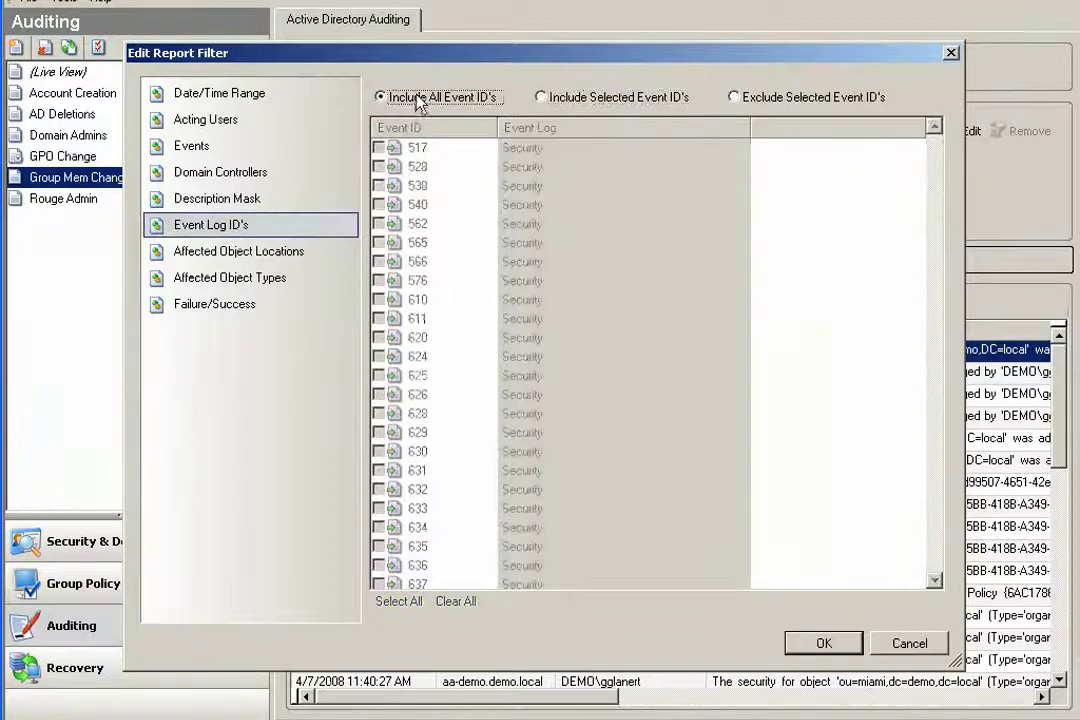
{"action": "left_click", "coordinate": [226, 257]}
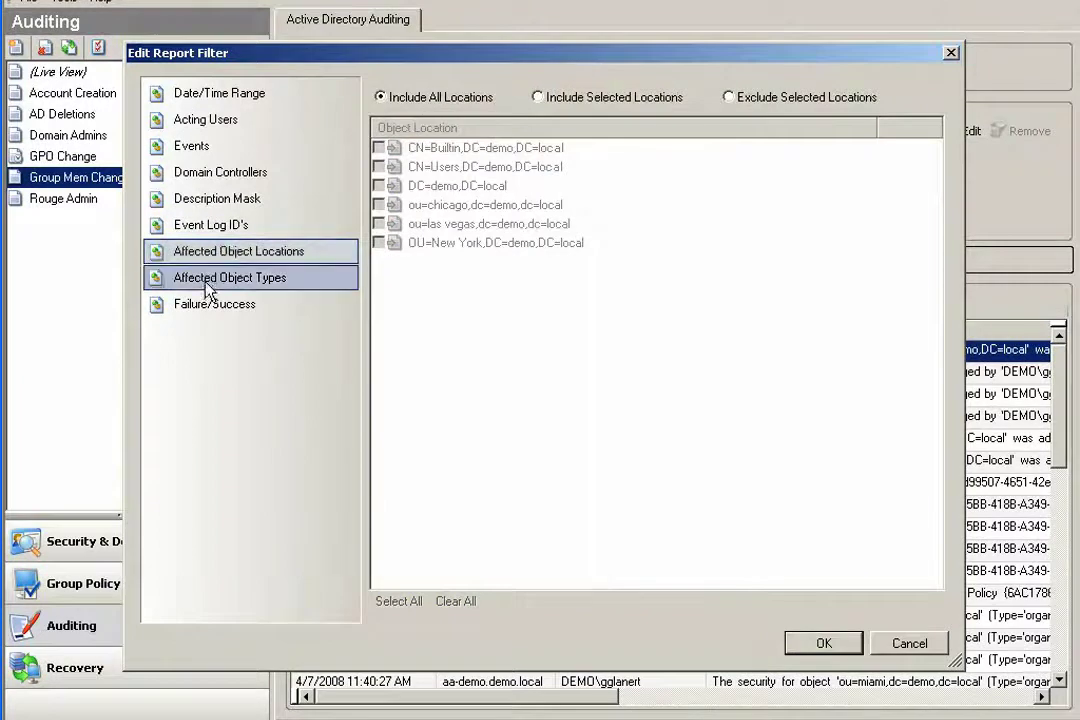
{"action": "left_click", "coordinate": [209, 285]}
{"action": "left_click", "coordinate": [218, 312]}
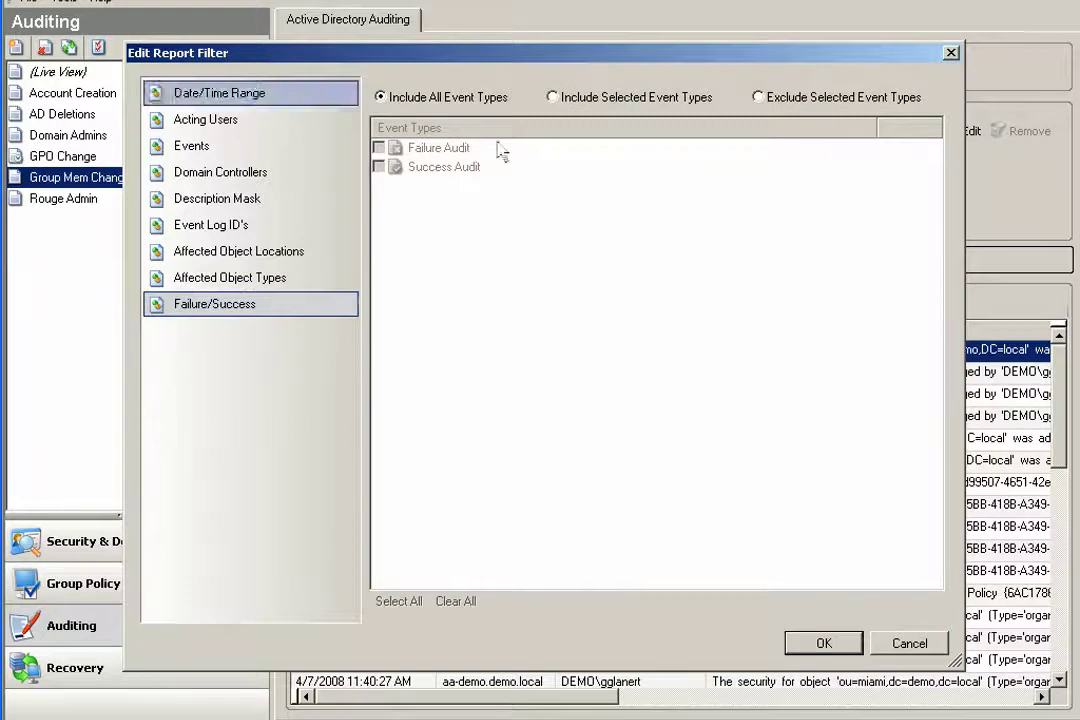
{"action": "left_click", "coordinate": [205, 92]}
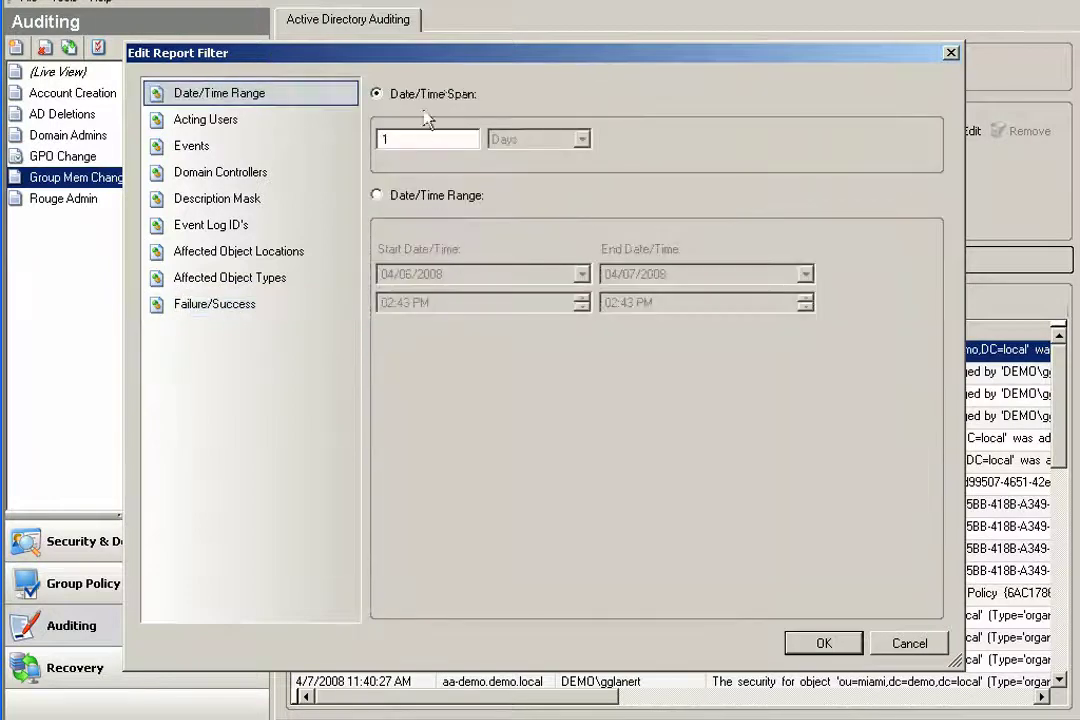
{"action": "left_click", "coordinate": [200, 120]}
- Recheck the Member Added to Global Group event and domain admins mask, then apply the filters
{"action": "left_click", "coordinate": [200, 148]}
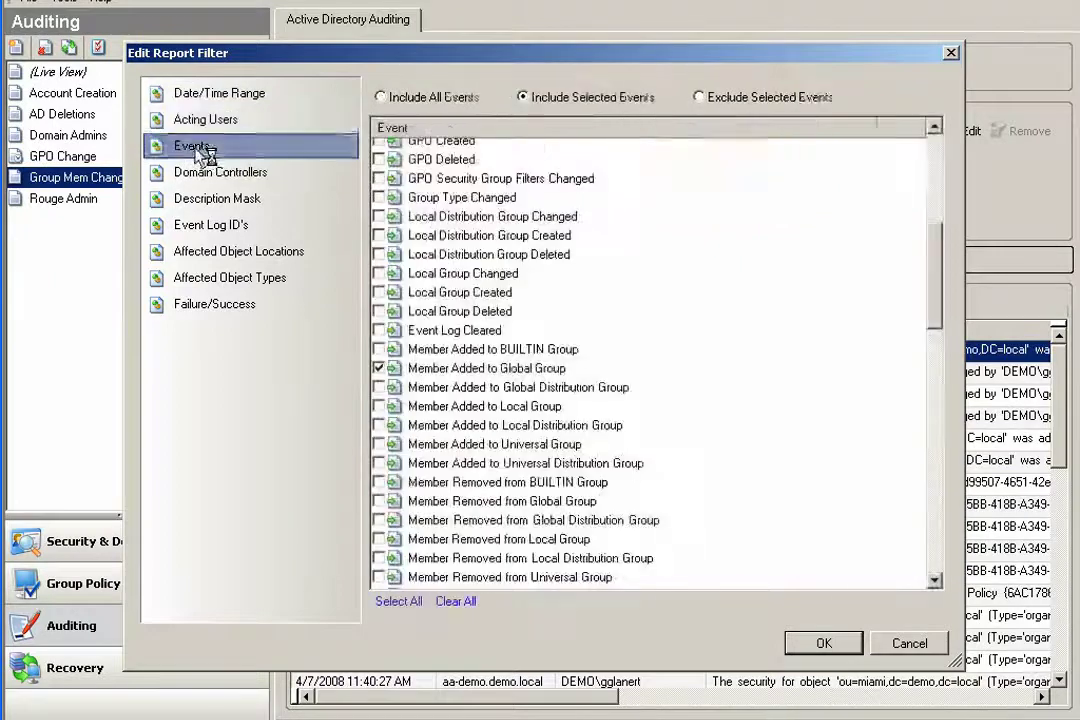
{"action": "left_click", "coordinate": [455, 368]}
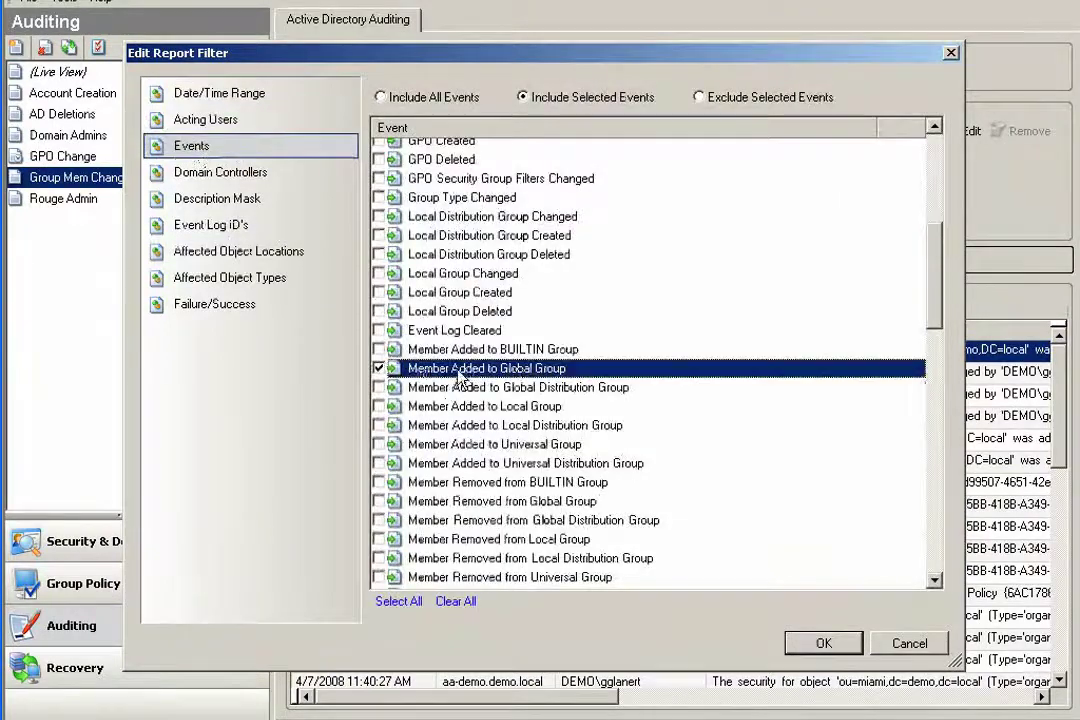
{"action": "left_click", "coordinate": [258, 196]}
{"action": "left_click", "coordinate": [410, 168]}
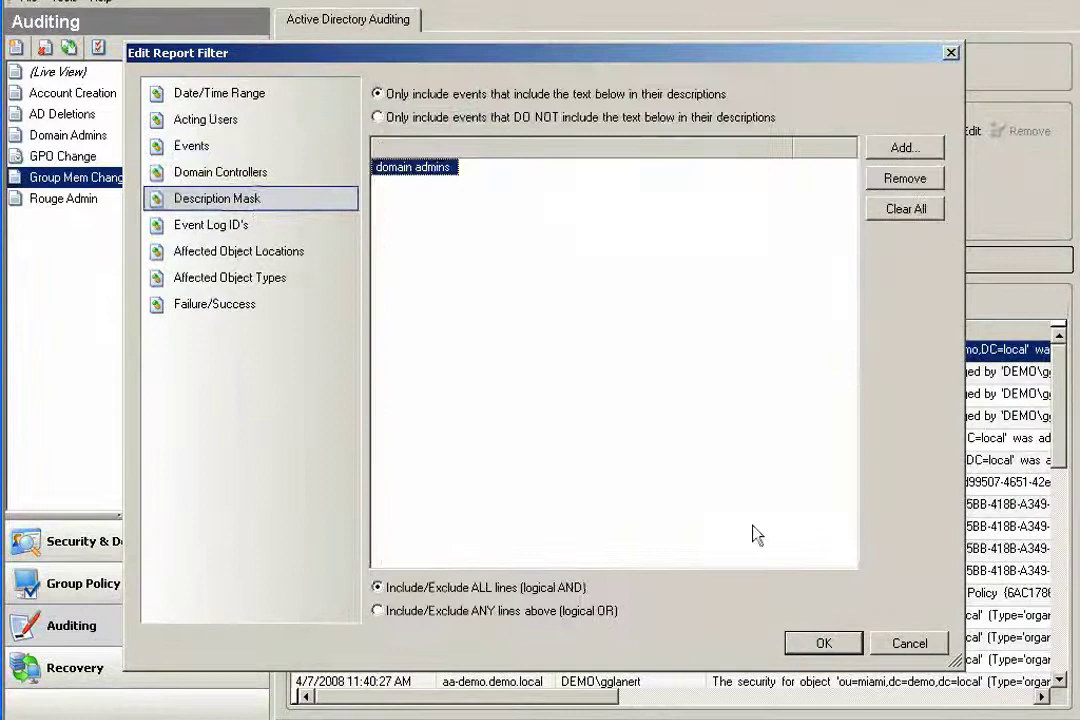
{"action": "left_click", "coordinate": [824, 643]}
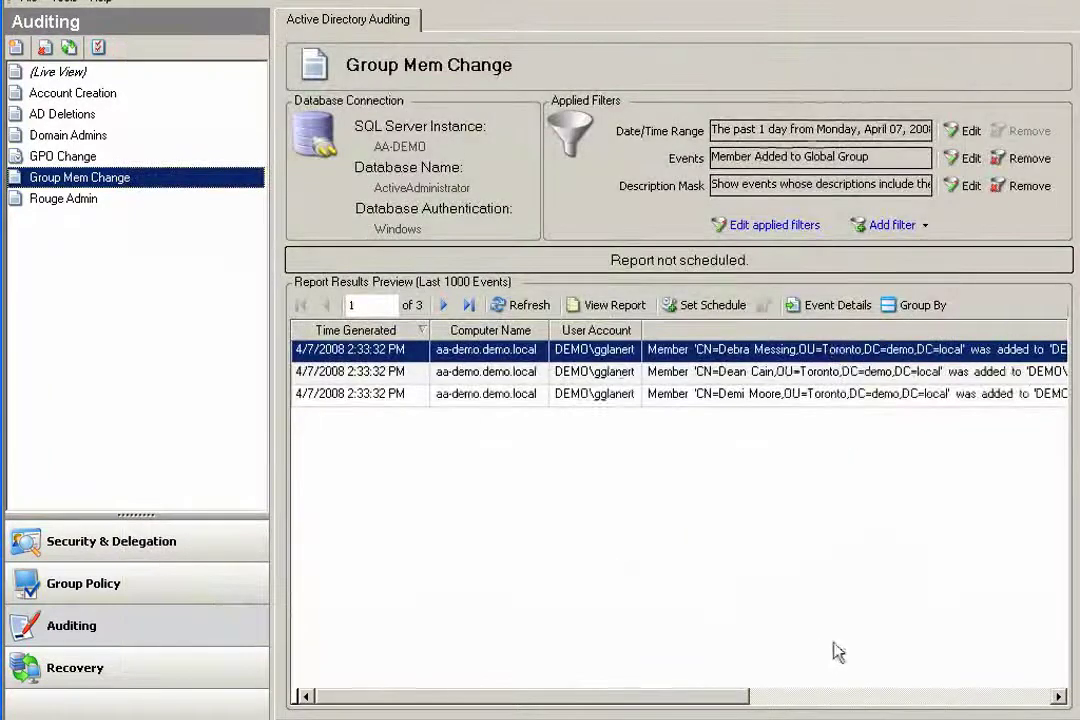
{"action": "left_click", "coordinate": [810, 372]}
{"action": "left_click", "coordinate": [813, 395]}
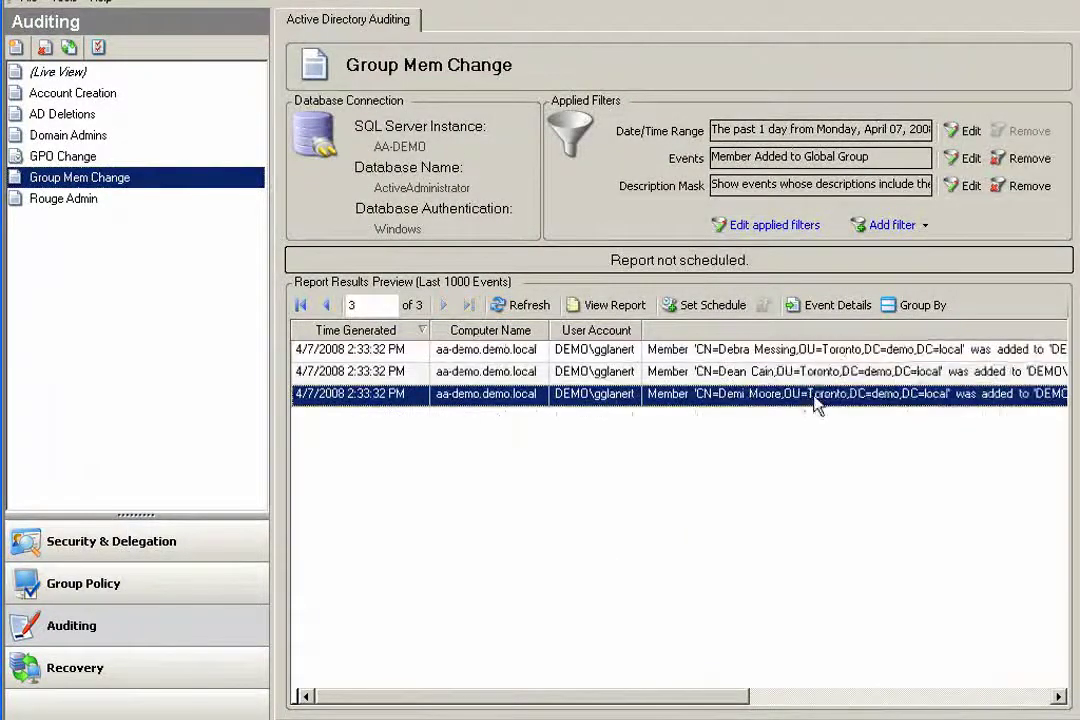
{"action": "key", "text": "Up"}
{"action": "key", "text": "Up"}
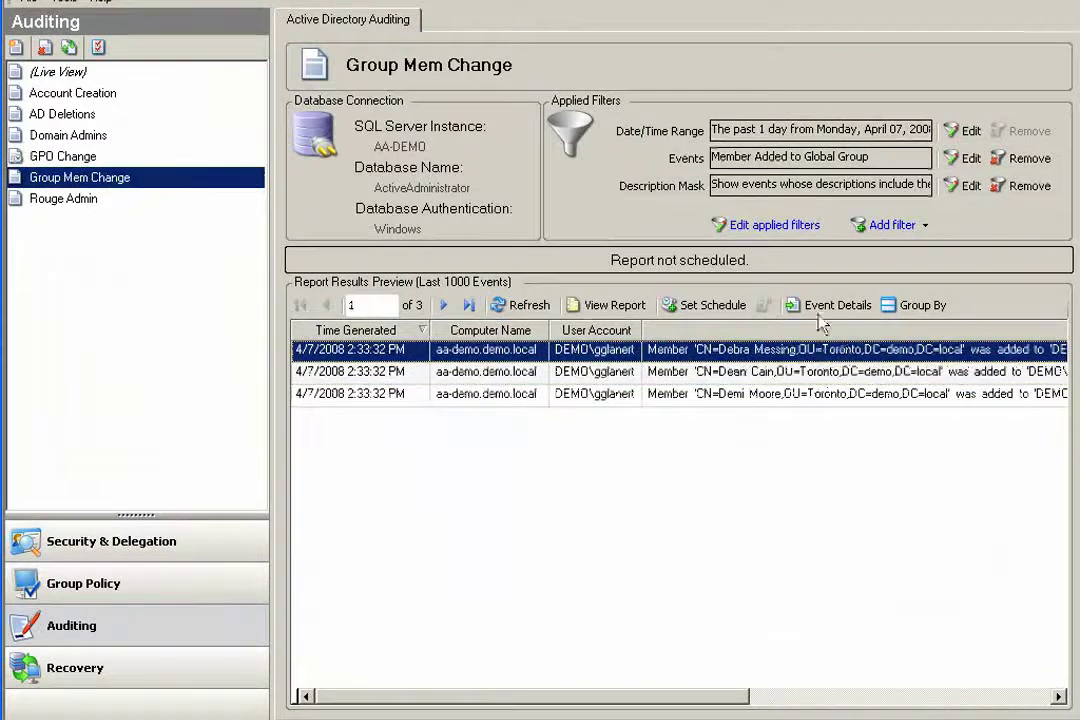
- View the filtered results as the Active Directory Audit Report showing 3 Domain Admins additions
{"action": "left_click", "coordinate": [615, 306]}
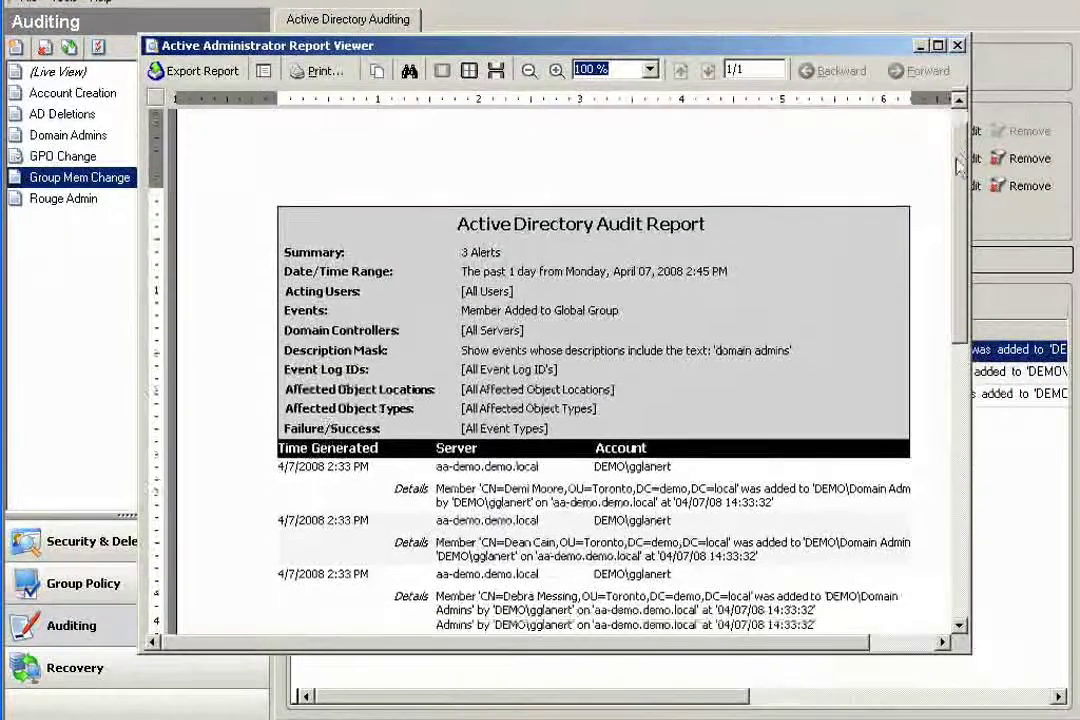
{"action": "scroll", "coordinate": [958, 165], "scroll_direction": "down", "scroll_amount": 2}
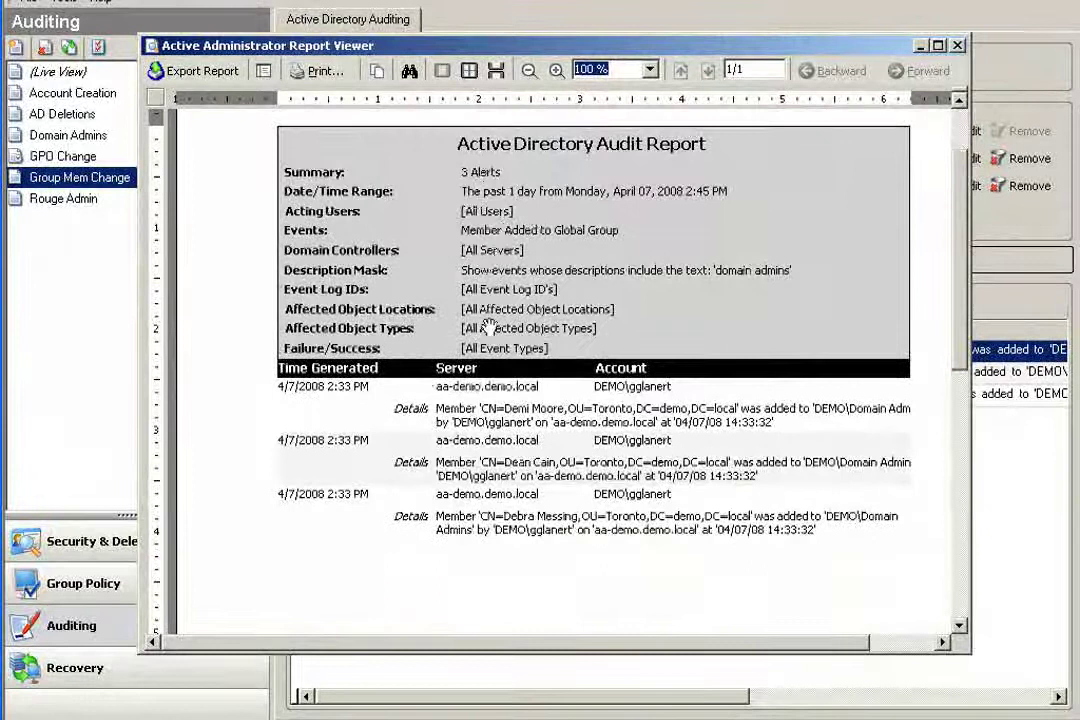